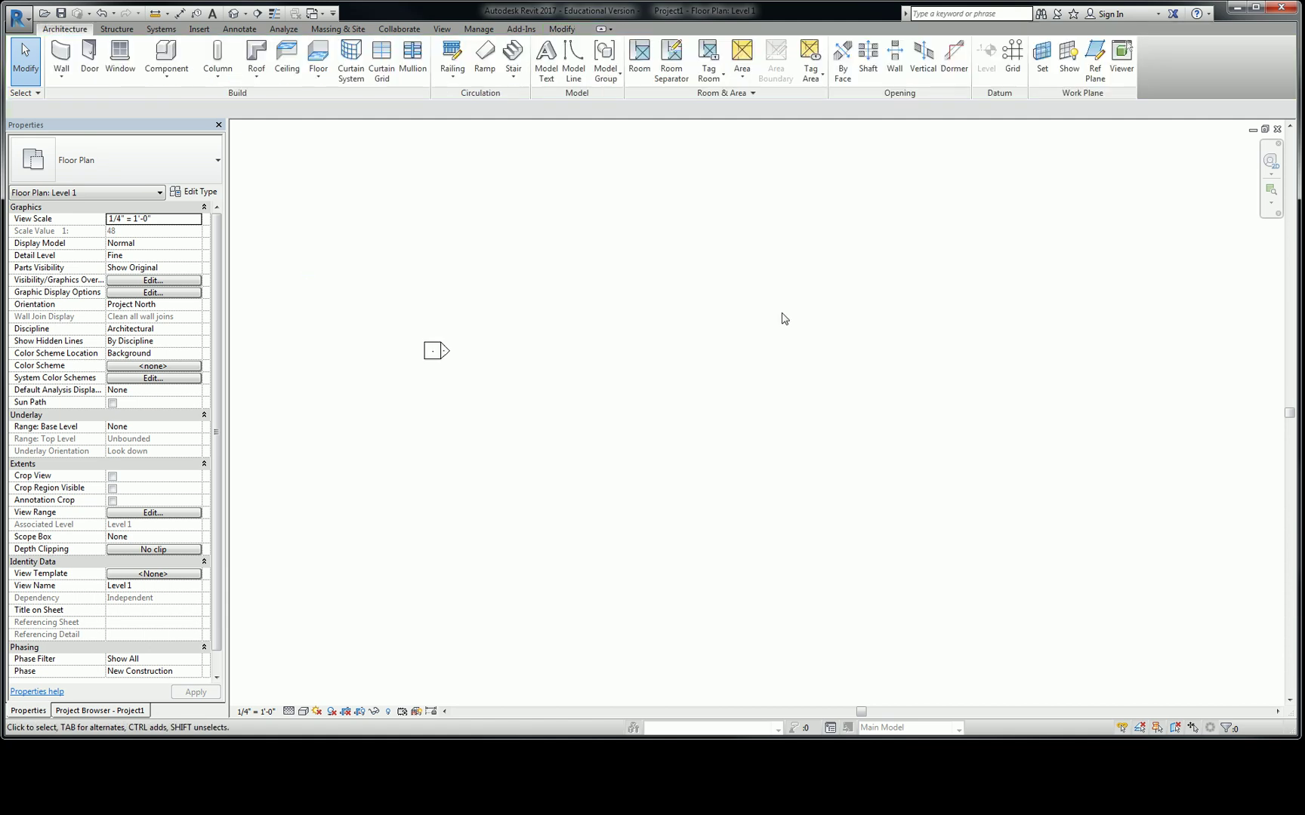
- Zoom to fit (ZF) so the whole Level 1 plan and its four elevation markers show
scroll(783, 319, down, 3)
right_click(665, 350)
click(885, 308)
key(z)
key(f)
- Start the Wall: Architectural tool with the Generic - 8" wall type selected
click(65, 77)
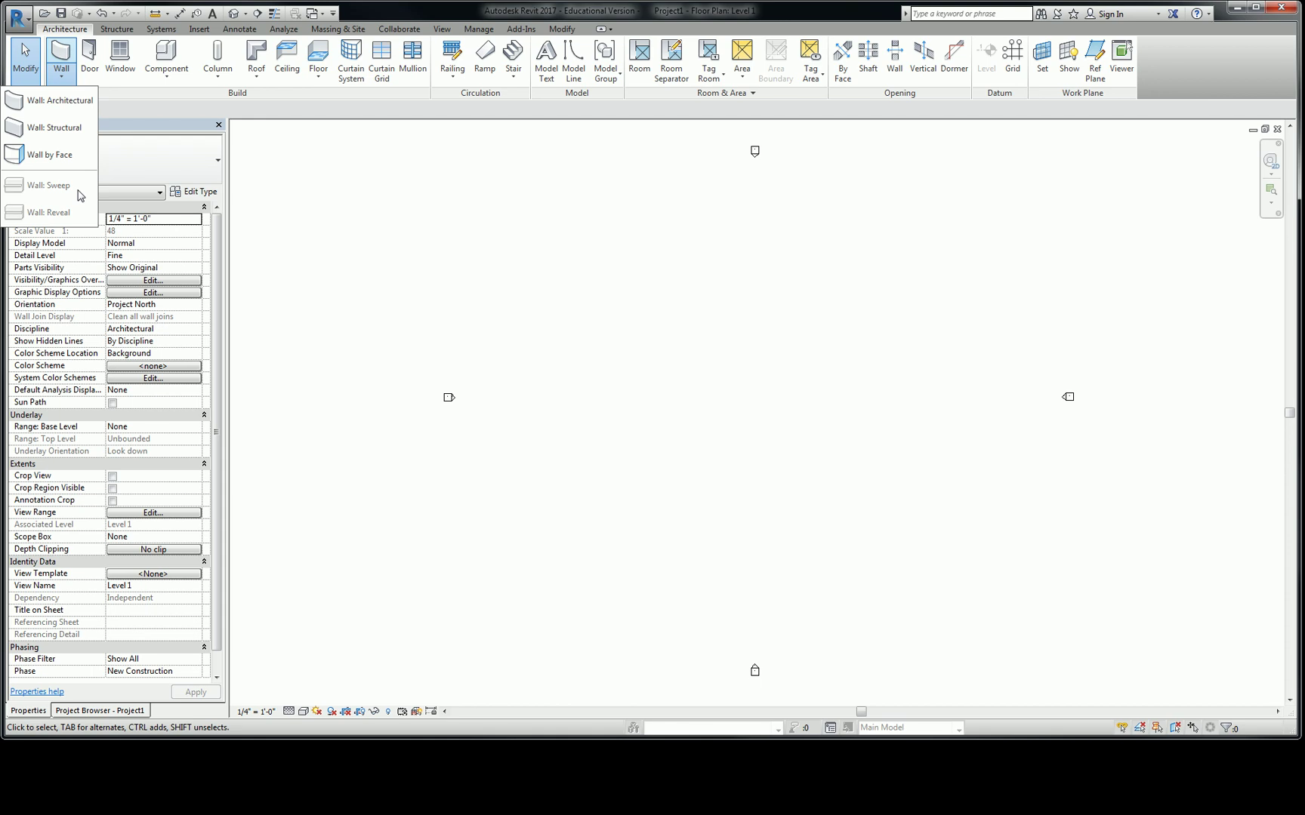
click(72, 97)
click(170, 166)
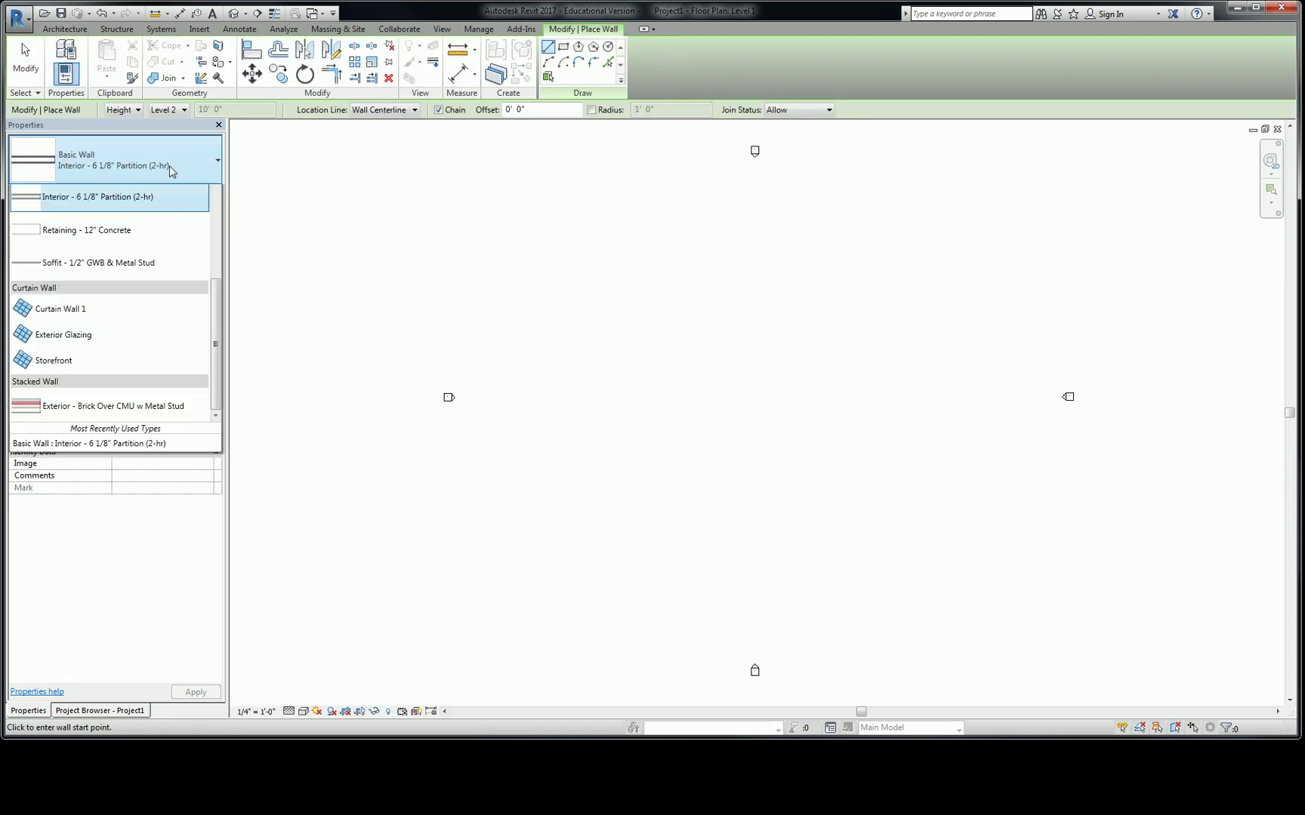
click(178, 169)
click(179, 168)
scroll(161, 303, up, 5)
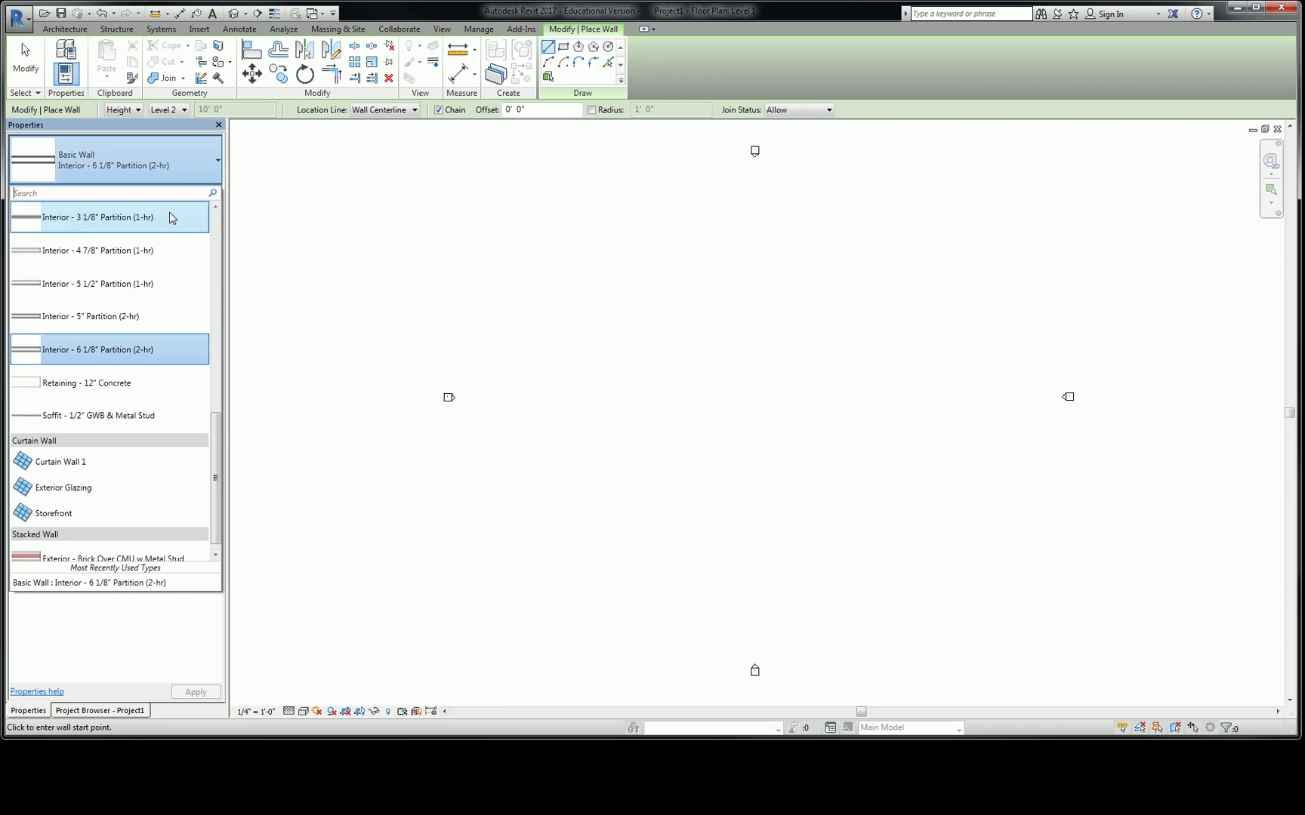
scroll(163, 309, up, 2)
scroll(175, 314, down, 3)
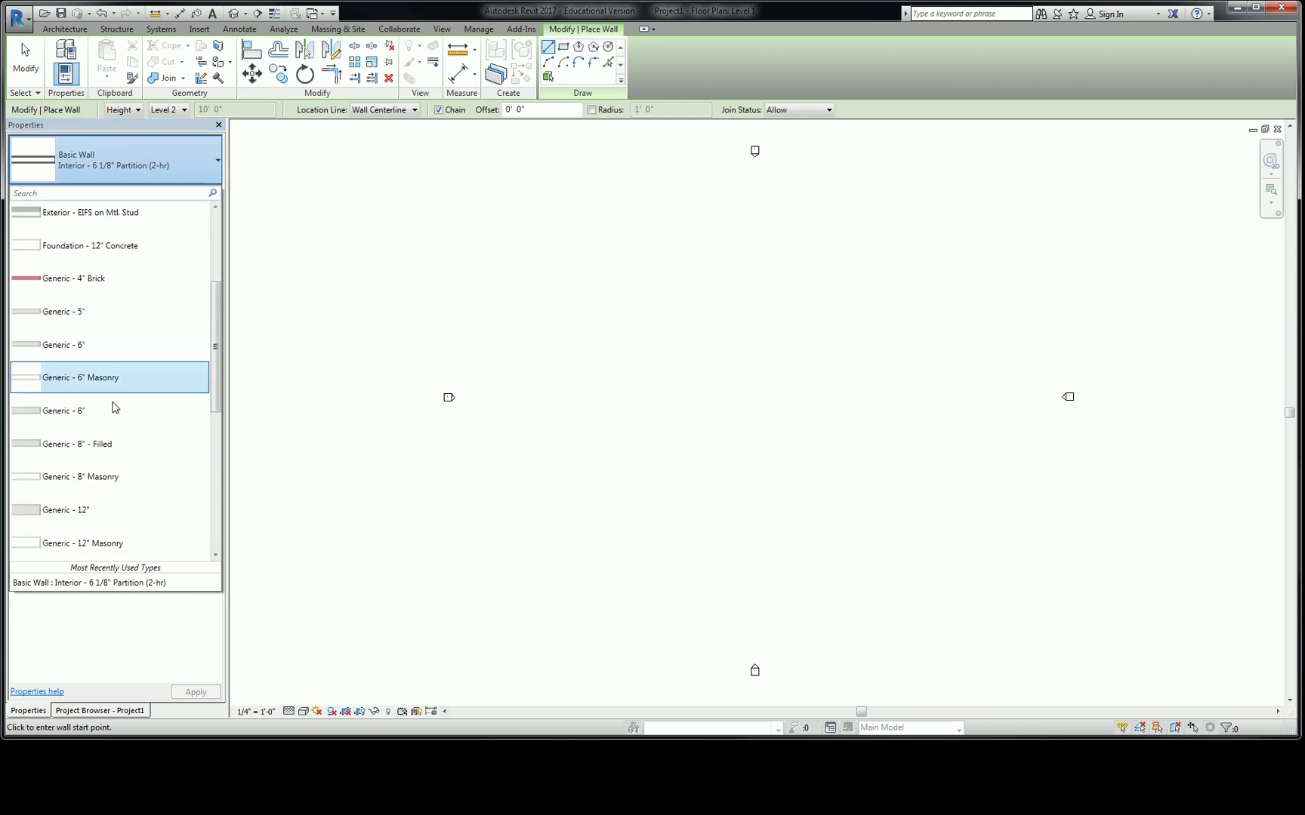
click(121, 412)
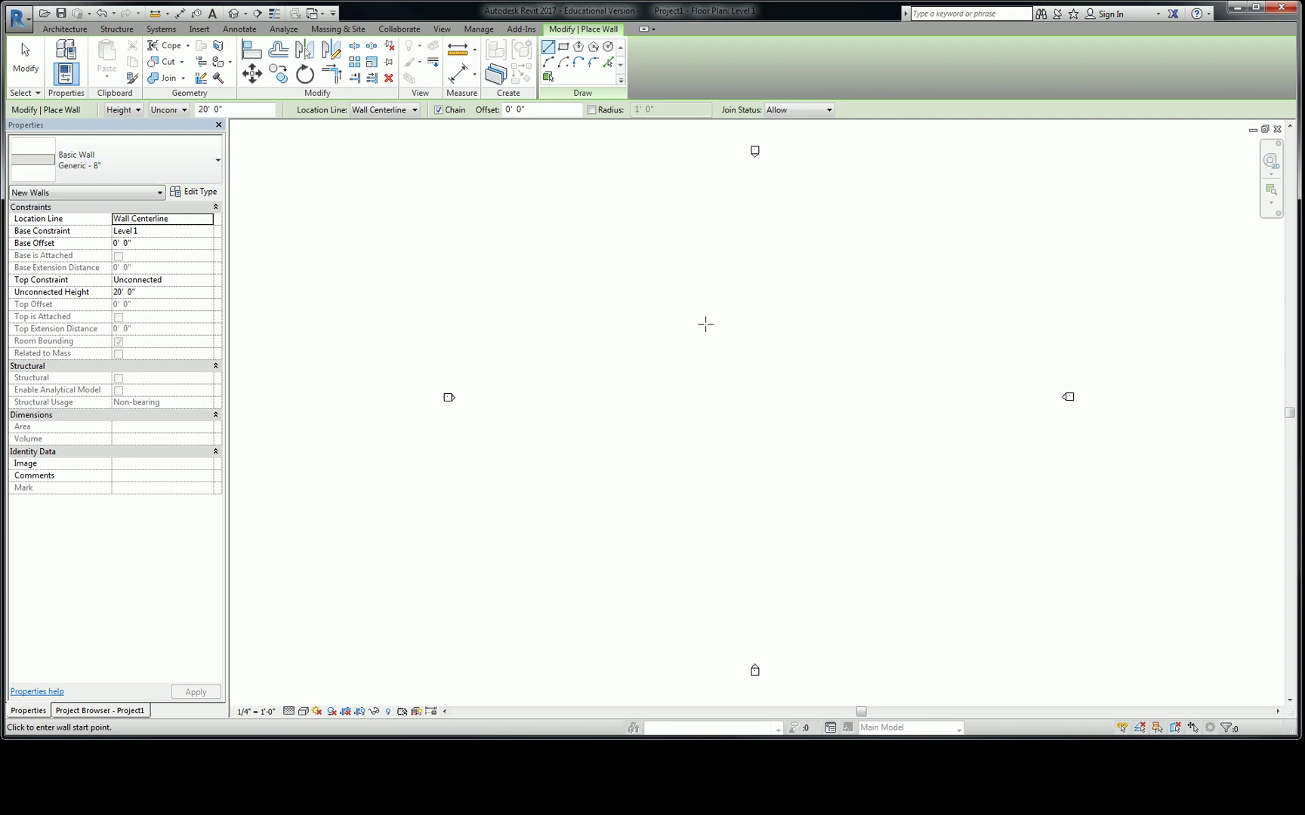
- Draw a 25' wall and a 50' wall, then close the rectangle at the starting corner
click(608, 329)
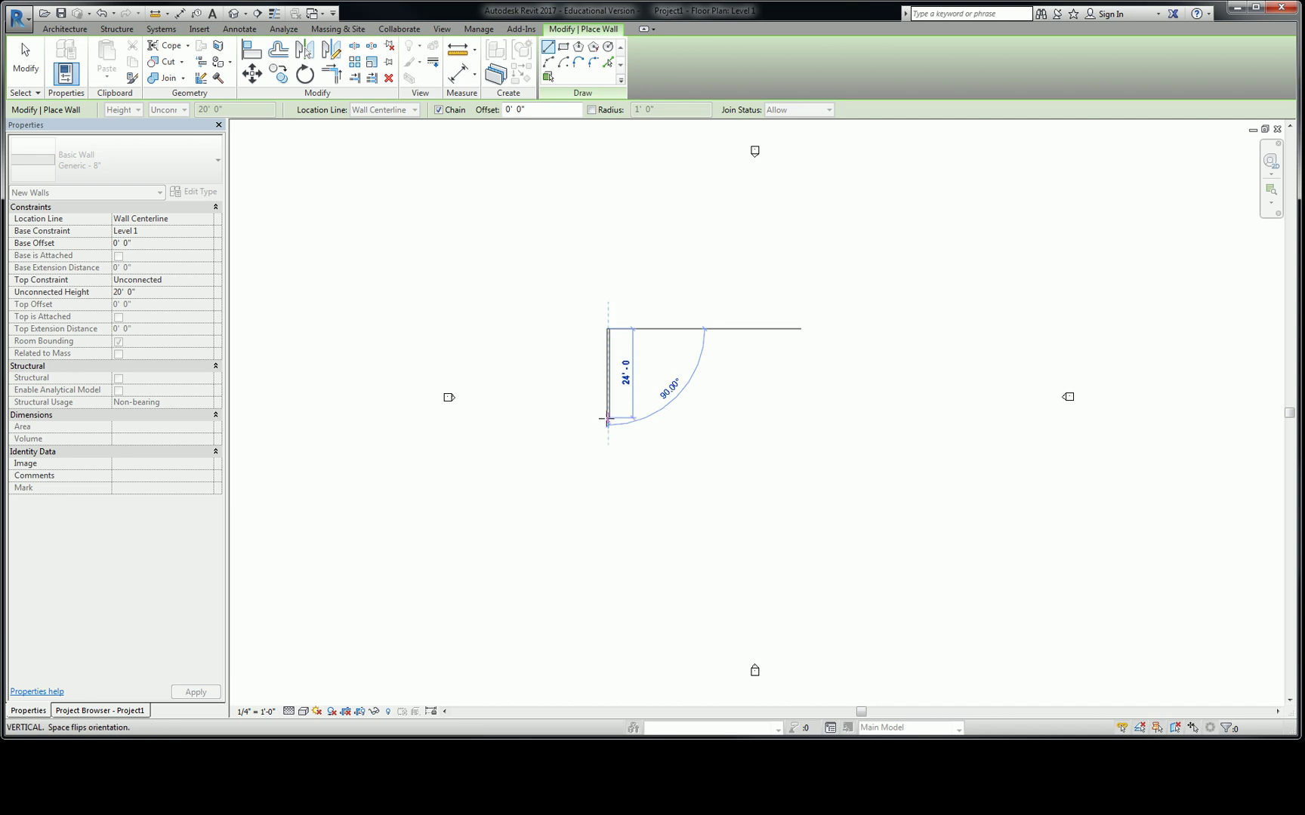
text(25)
key(Return)
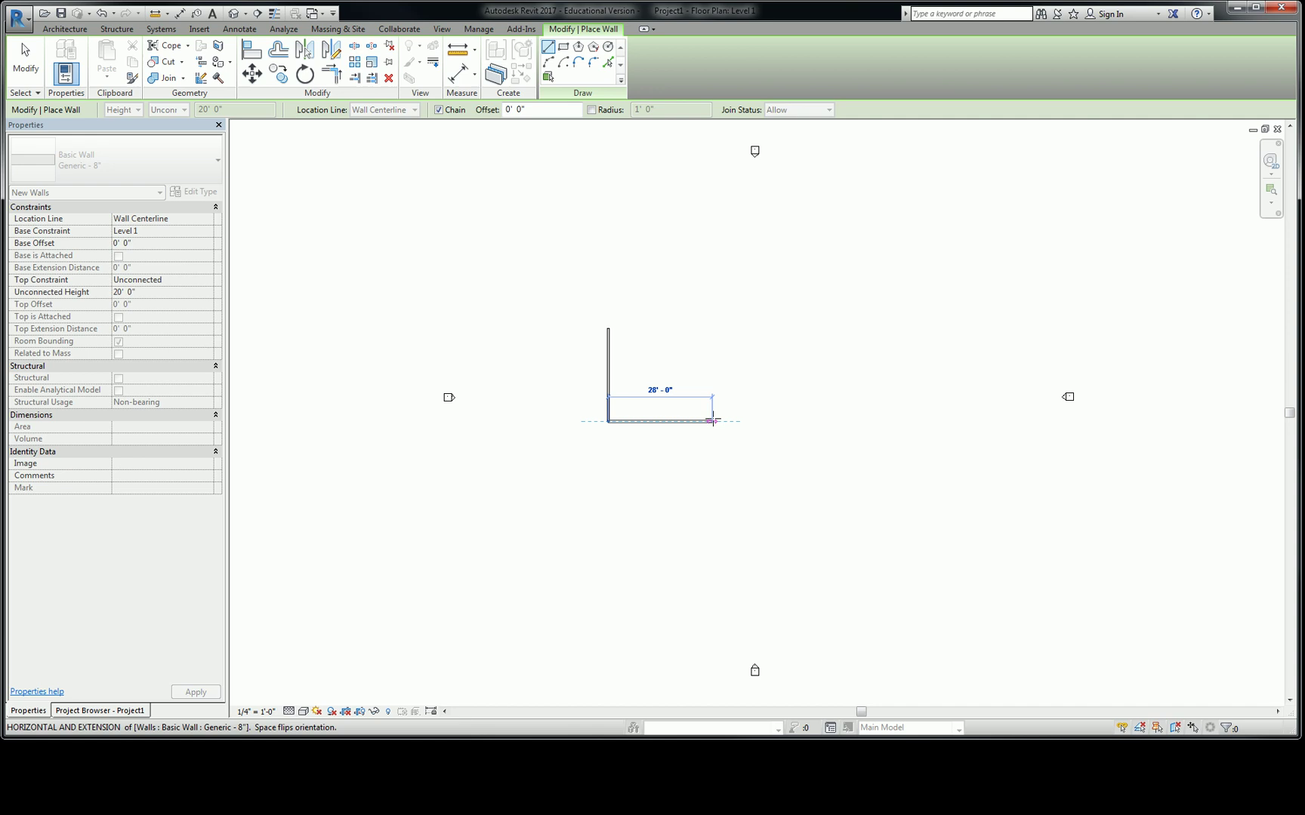
text(50)
key(Return)
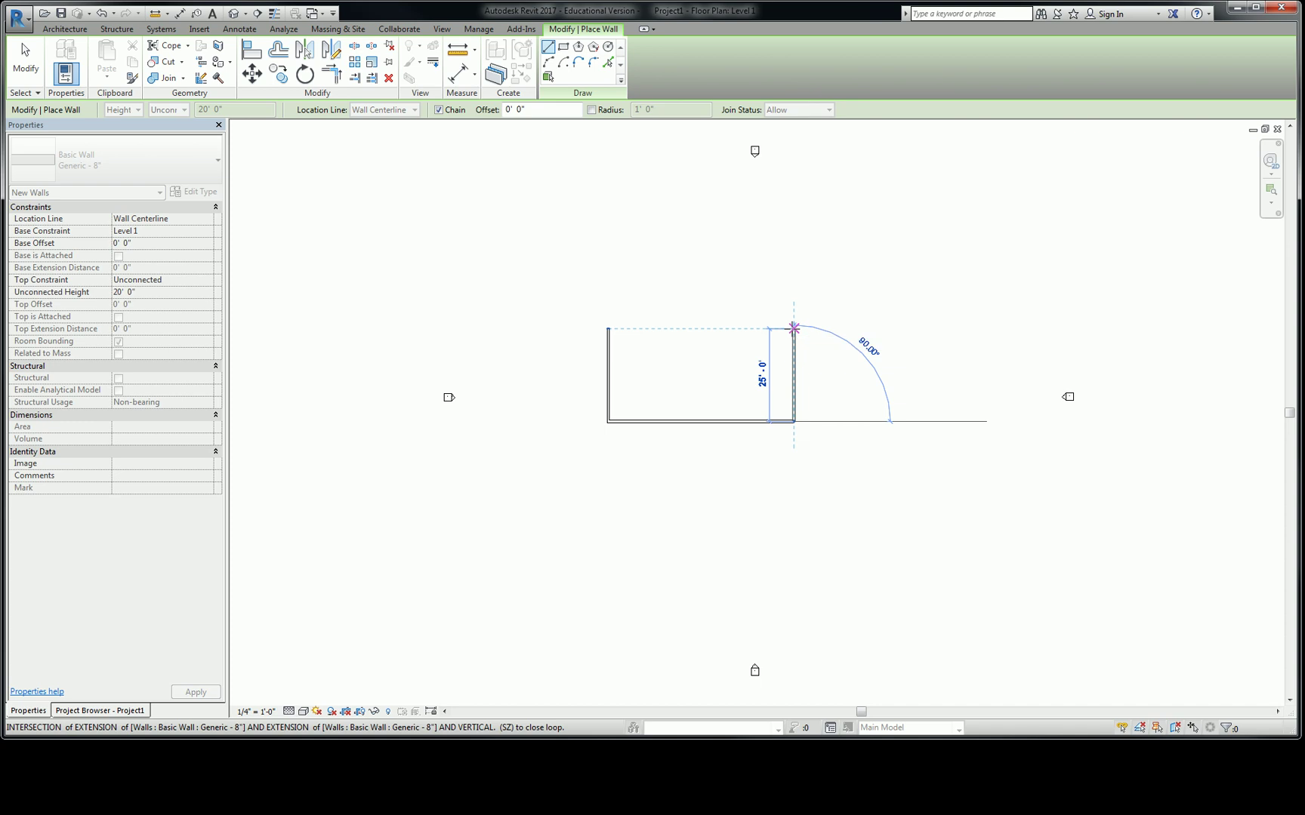
click(793, 328)
click(607, 329)
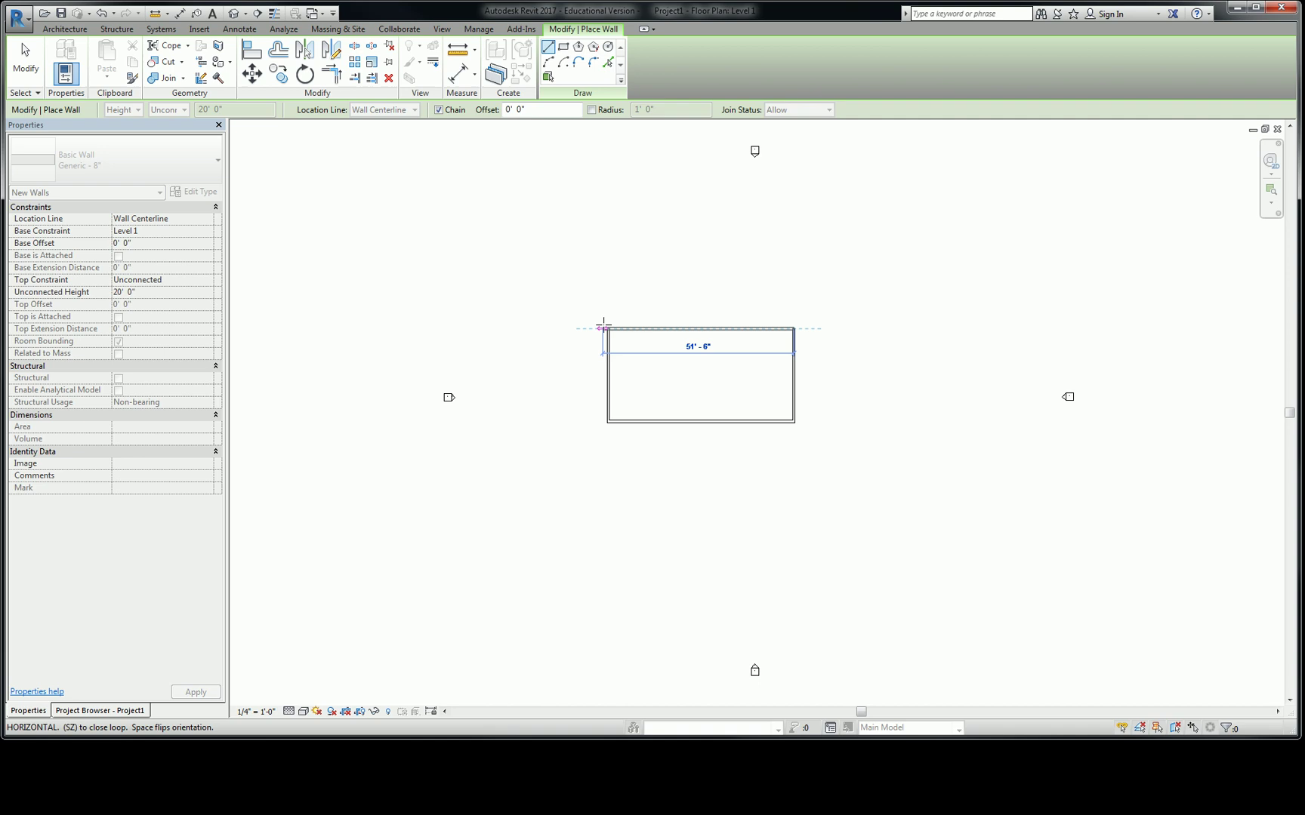
key(Escape)
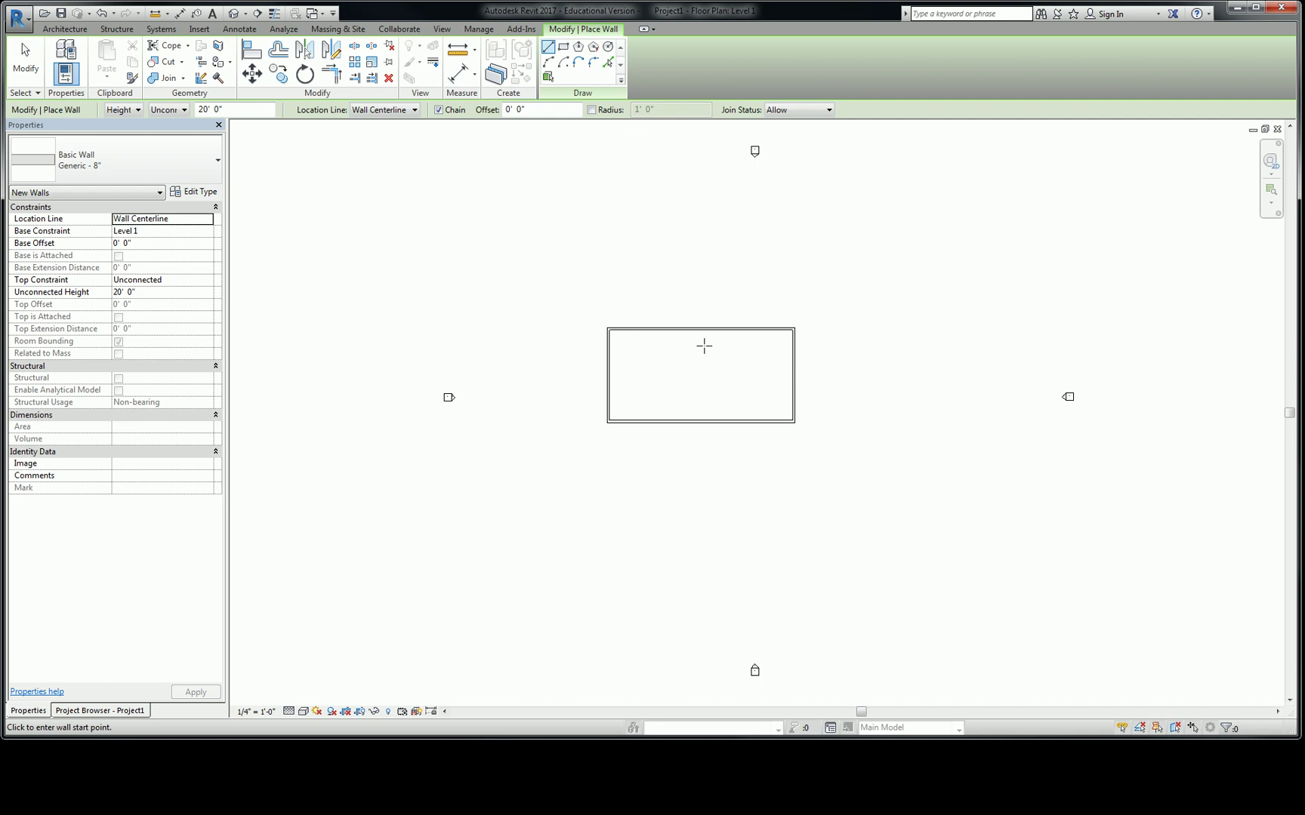
- Zoom in on the wall rectangle, exit the Wall tool, and toggle Thin Lines with TL
scroll(755, 329, up, 2)
scroll(567, 332, up, 2)
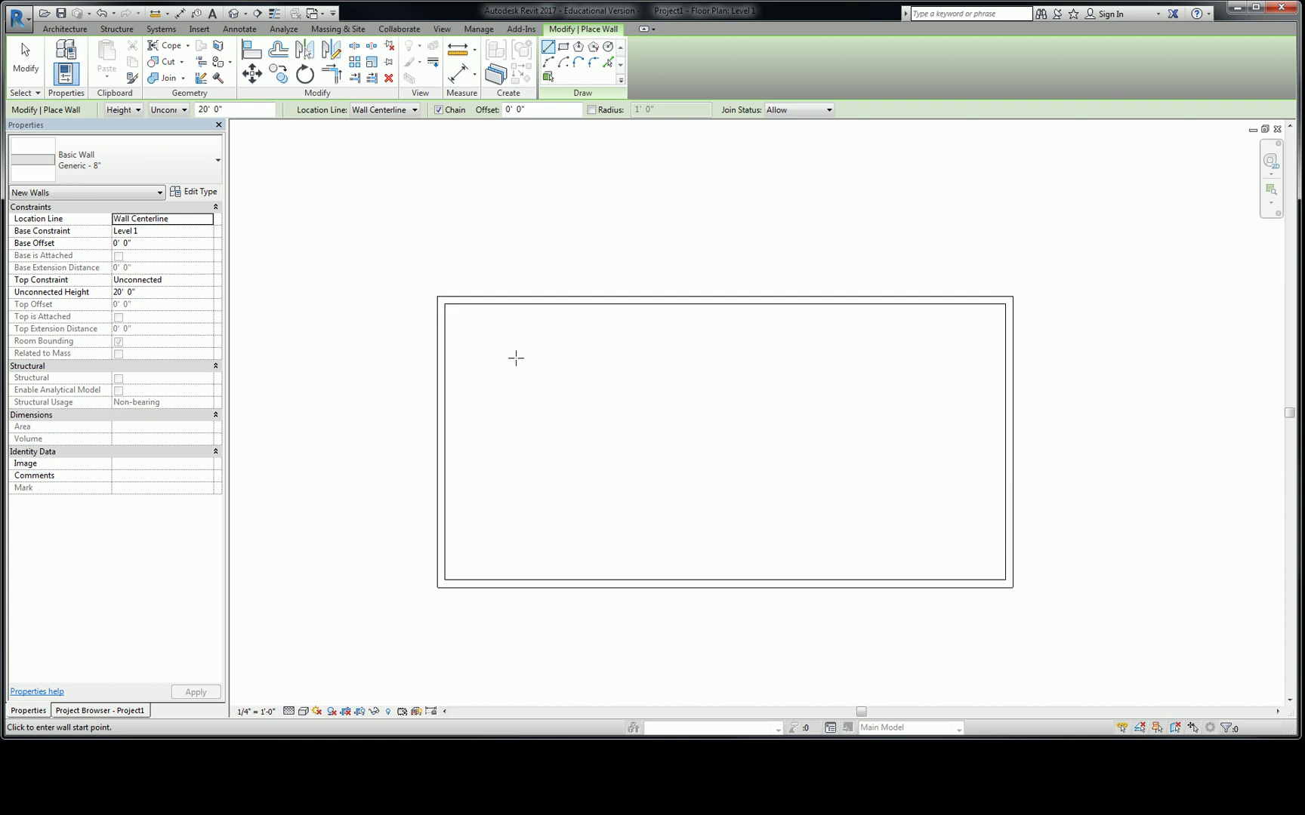
scroll(452, 254, up, 5)
key(Escape)
key(Escape)
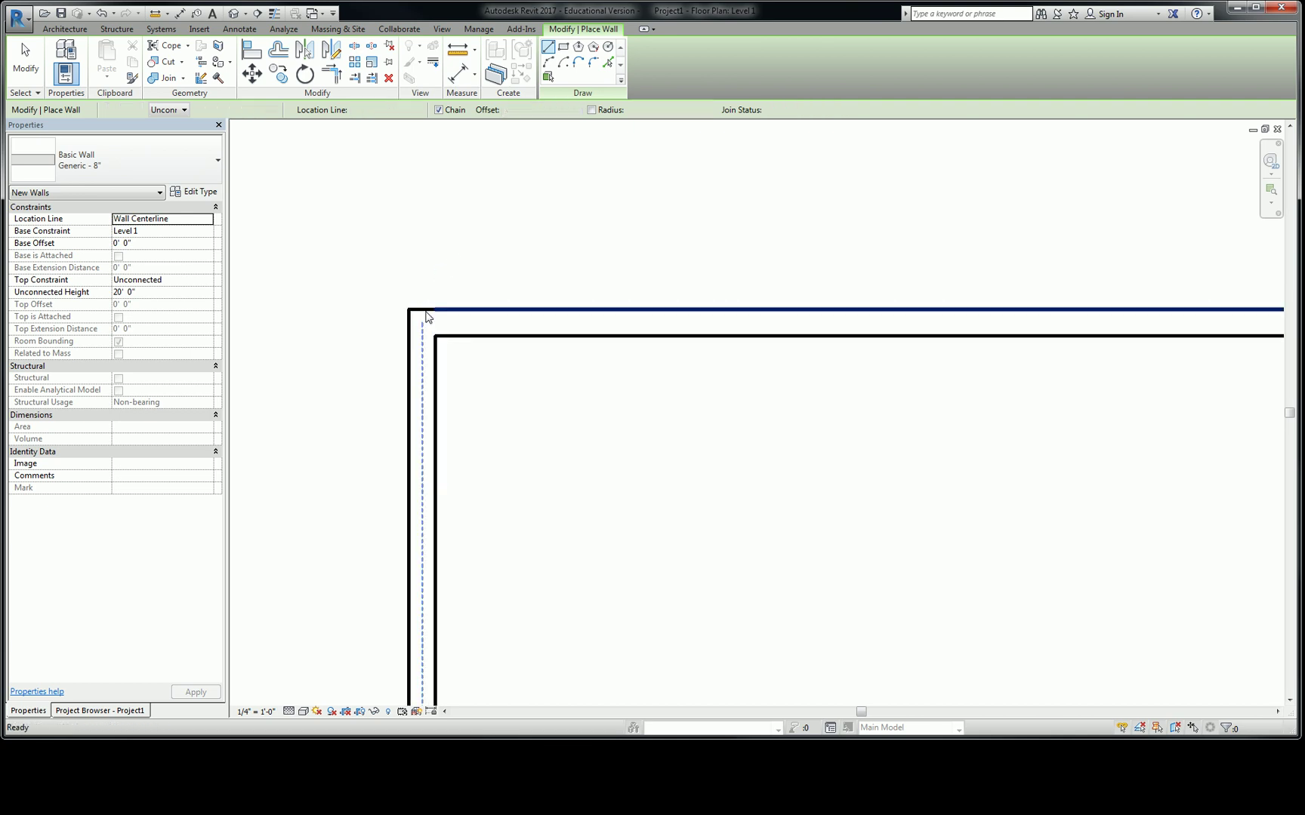
key(t)
key(l)
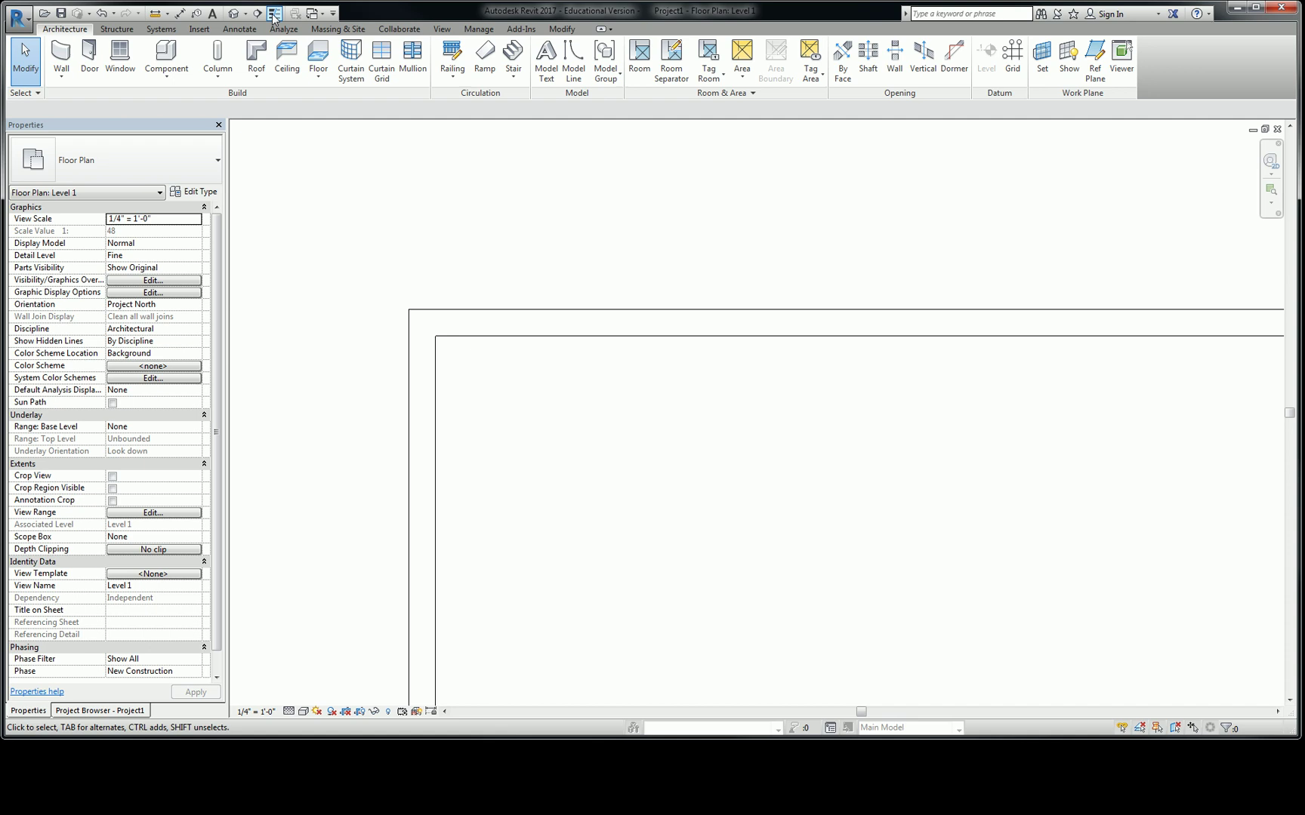
- Switch to the Default 3D View to see the four walls as an open-topped box
click(233, 13)
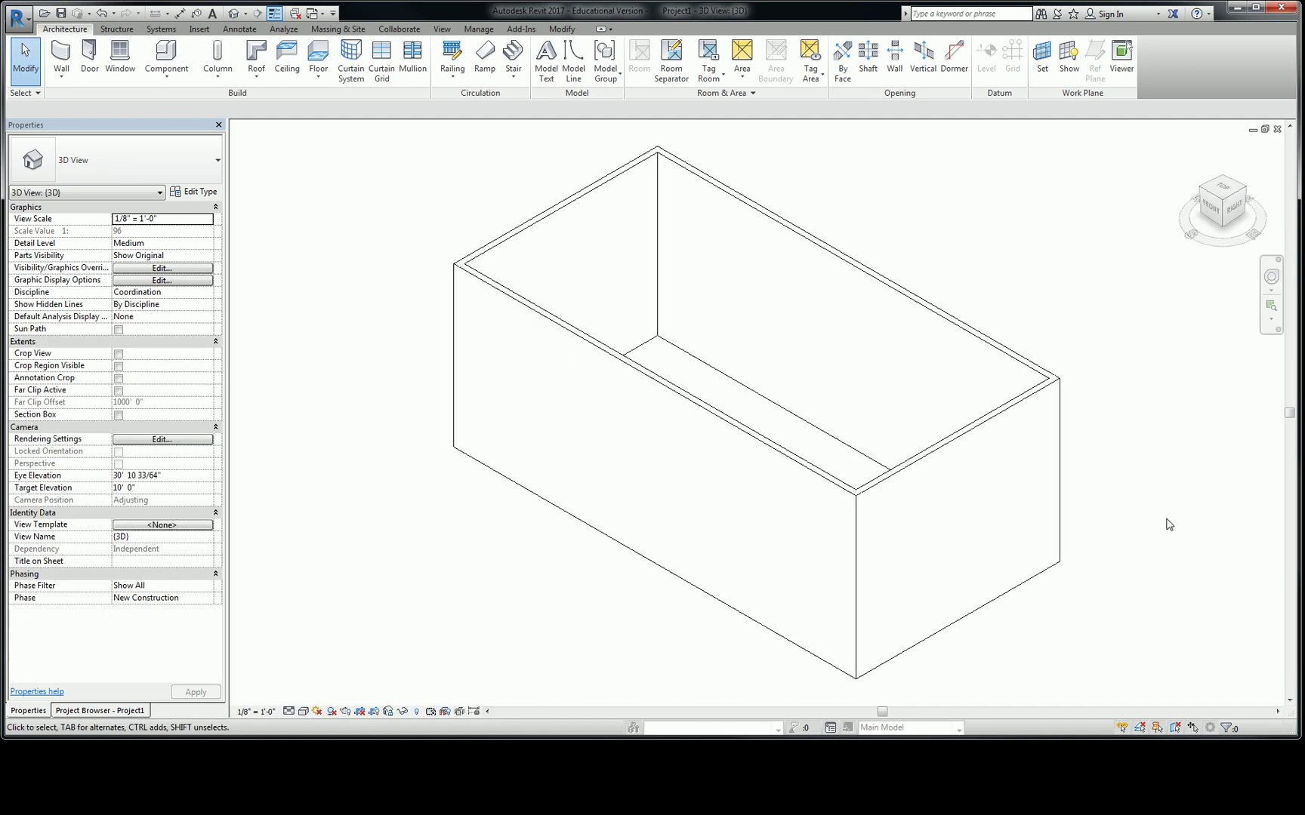